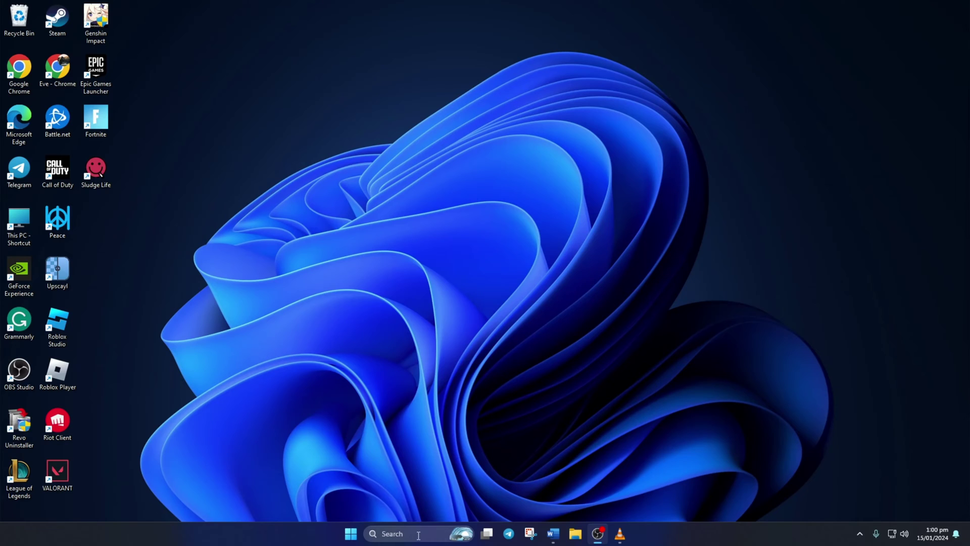
# Step: Launch Command Prompt as administrator from Start search and approve the UAC prompt
pyautogui.click(418, 534)
pyautogui.write('cmd')
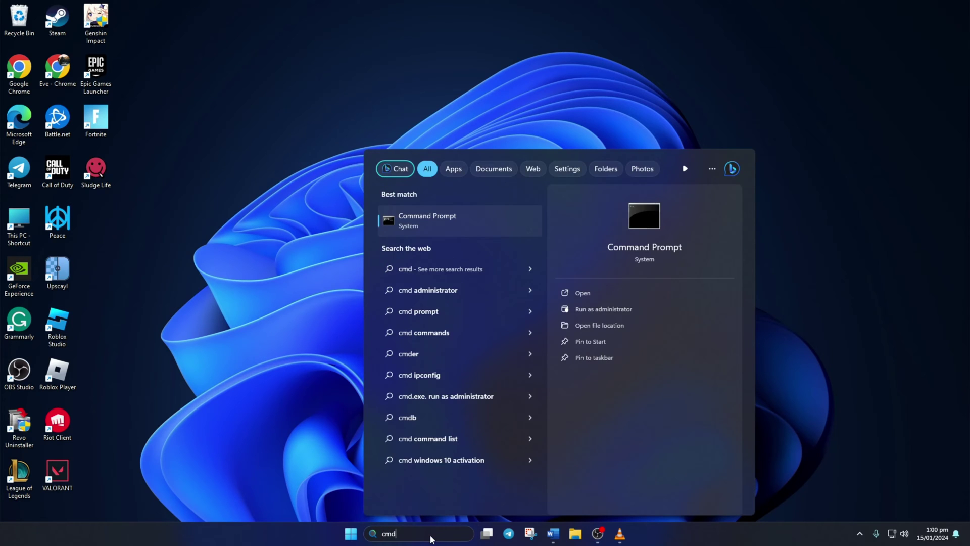
pyautogui.rightClick(444, 225)
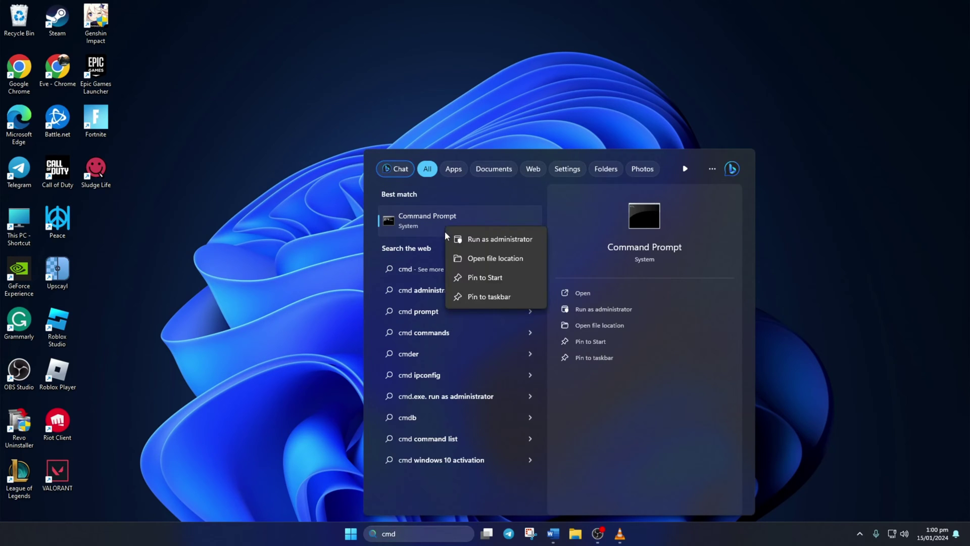
pyautogui.click(500, 240)
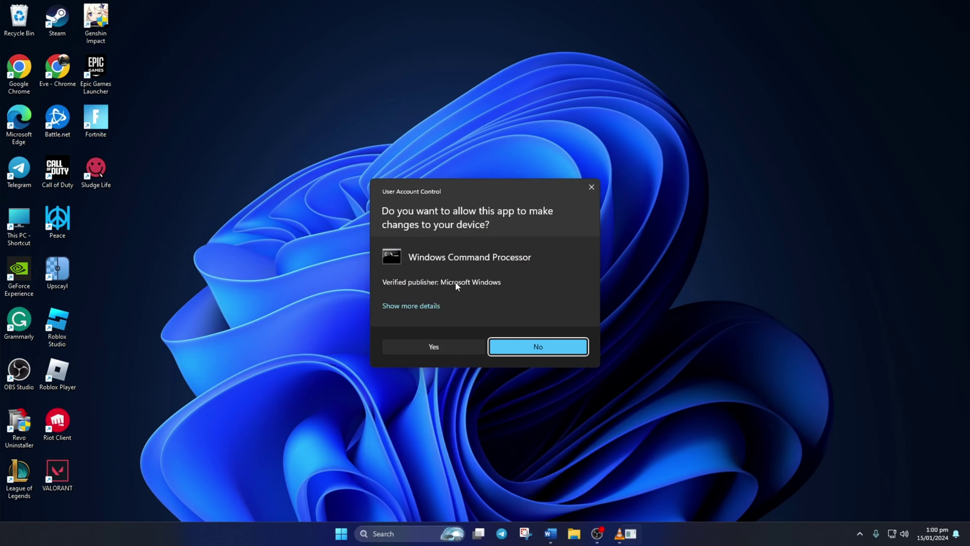
pyautogui.click(422, 350)
# Step: Stop and restart the audiosrv service with 'net stop audiosrv' and 'net start audiosrv'
pyautogui.click(488, 196)
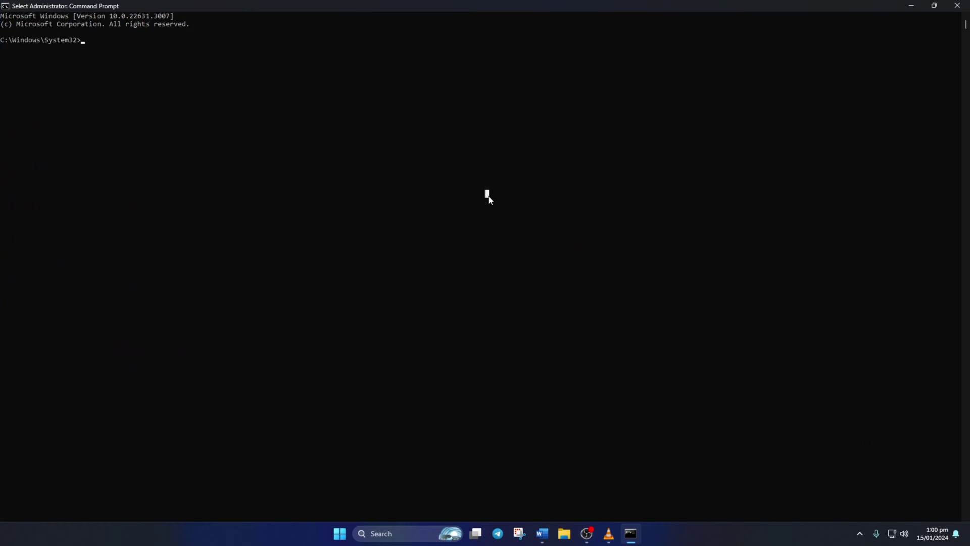
pyautogui.write('net ')
pyautogui.write('stop audios')
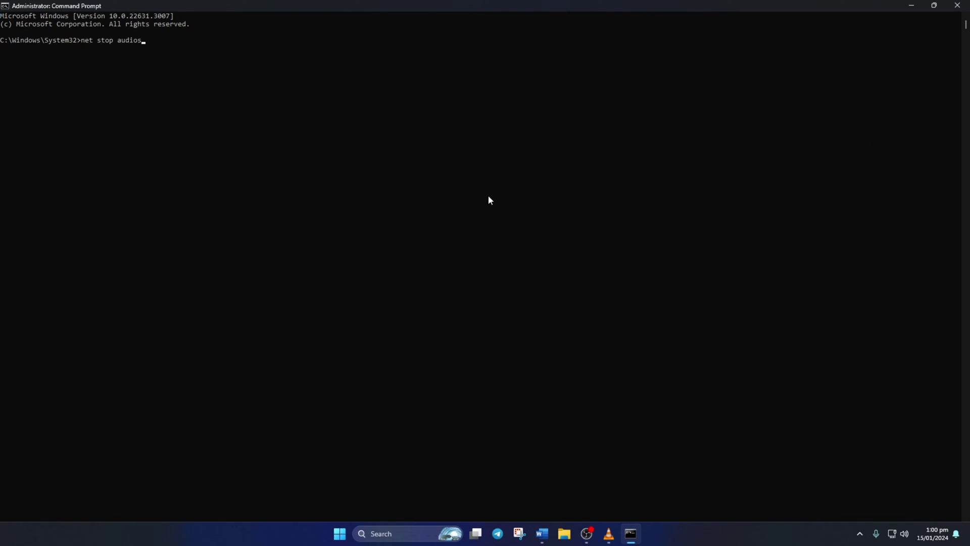
pyautogui.write('rv')
pyautogui.press('Return')
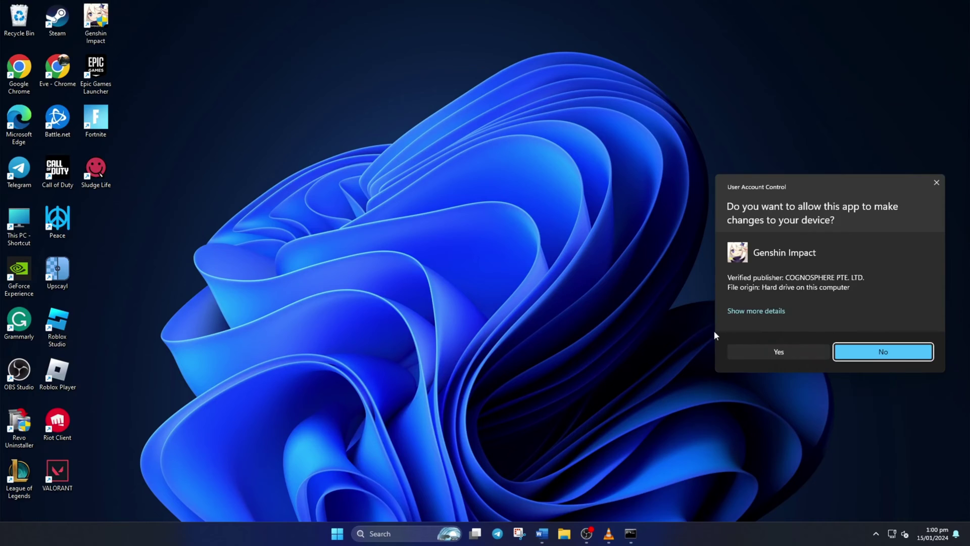
pyautogui.hotkey('alt', 'y')
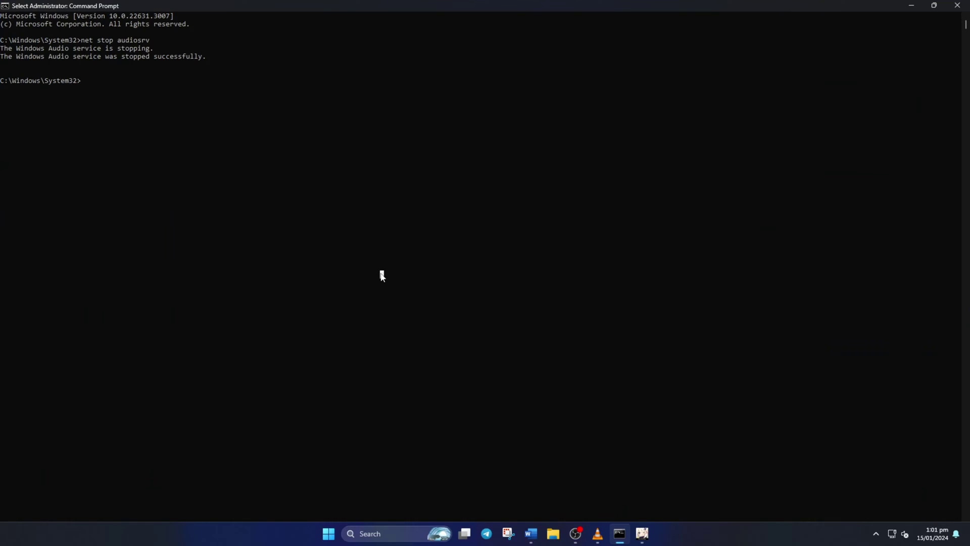
pyautogui.write('net start audi')
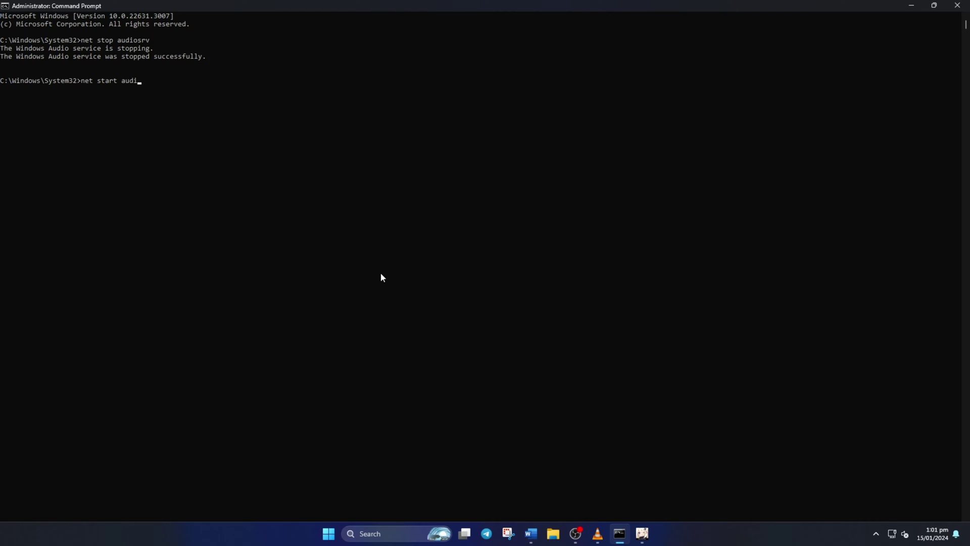
pyautogui.write('osrv')
pyautogui.press('Return')
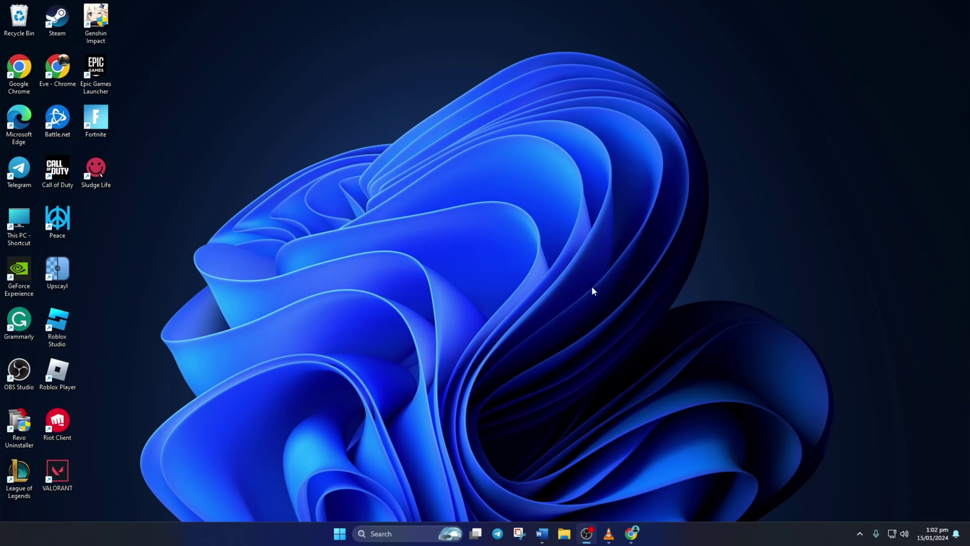
# Step: Download the X64 vc_redist installer from the Microsoft Learn 2015-2022 redistributable table in Chrome
pyautogui.click(631, 534)
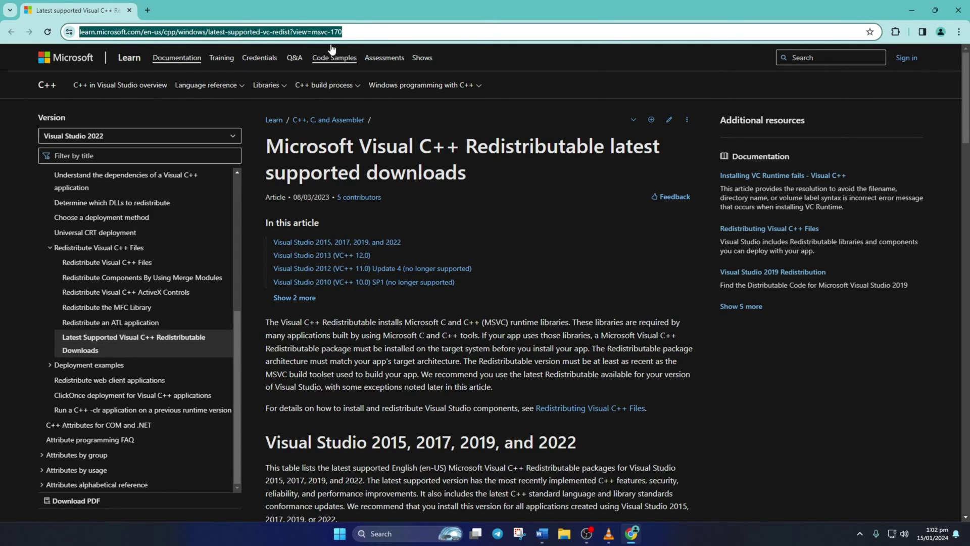
pyautogui.click(507, 359)
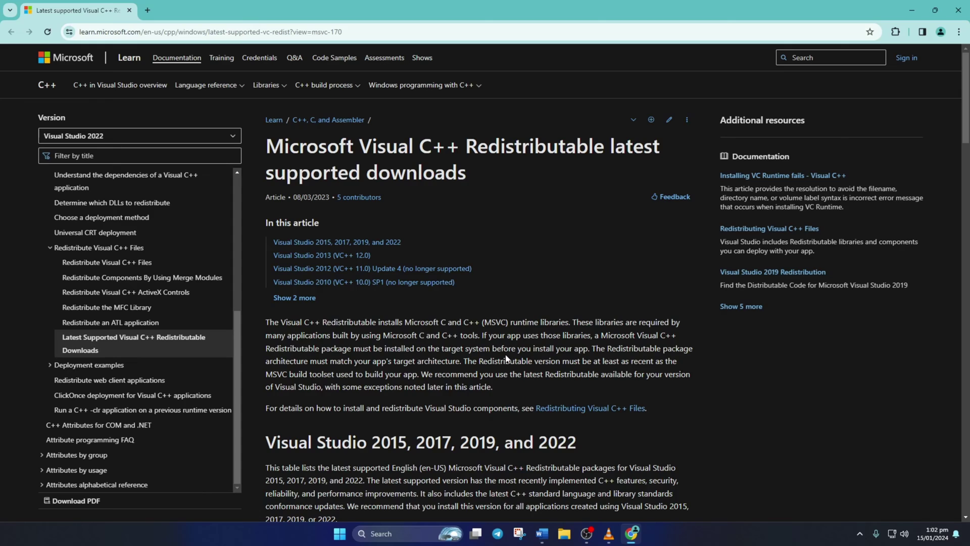
pyautogui.scroll(-3, 506, 357)
pyautogui.scroll(-2, 507, 355)
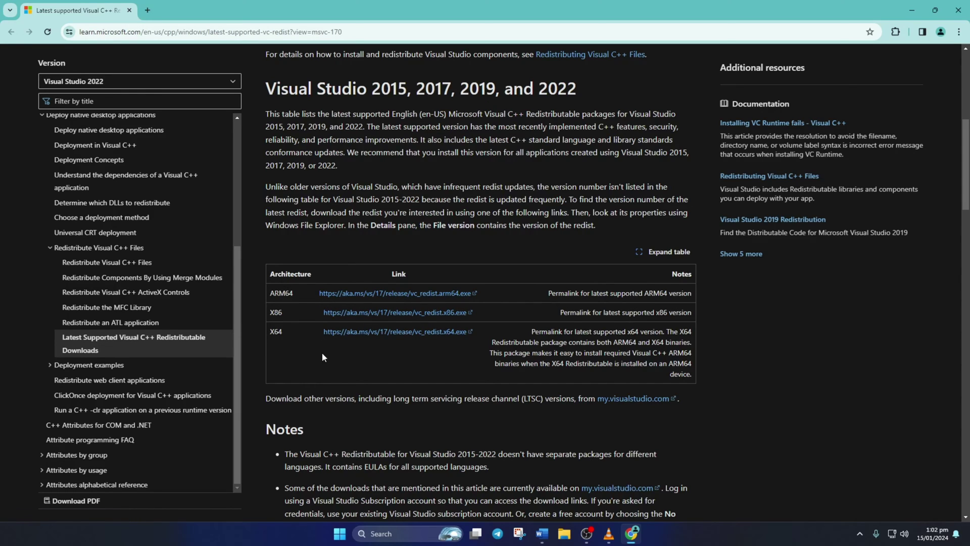
pyautogui.click(373, 333)
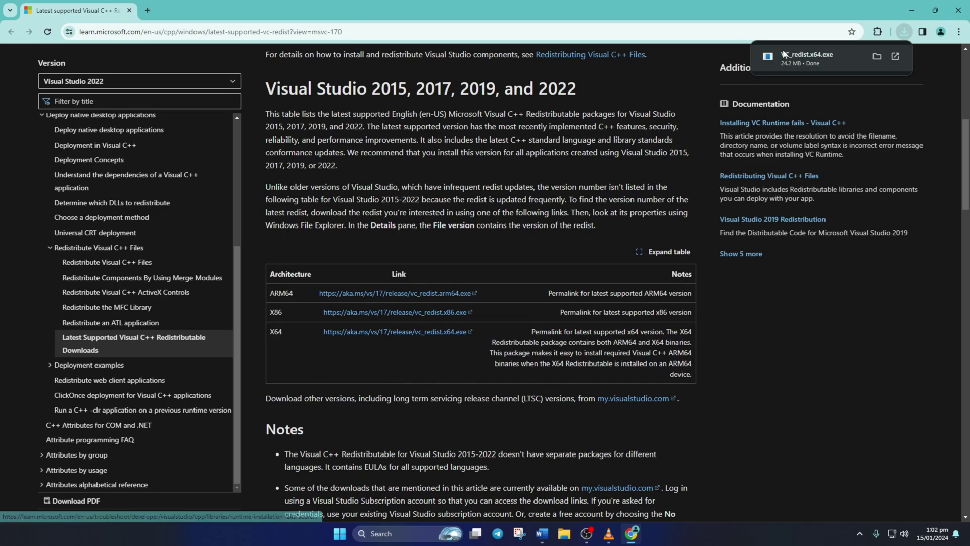
# Step: Install the x64 Visual C++ 2015-2022 Redistributable after agreeing to the license terms
pyautogui.click(815, 58)
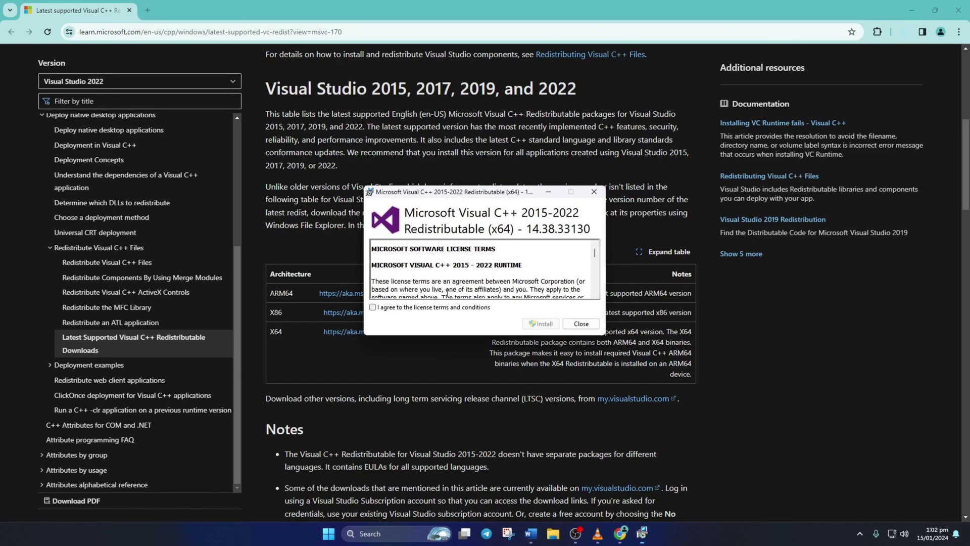
pyautogui.click(374, 307)
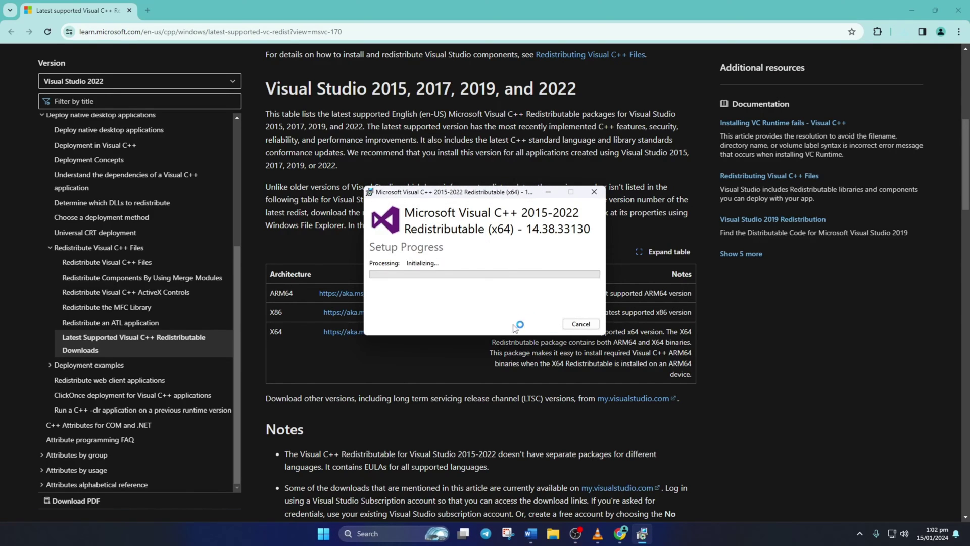
pyautogui.click(450, 339)
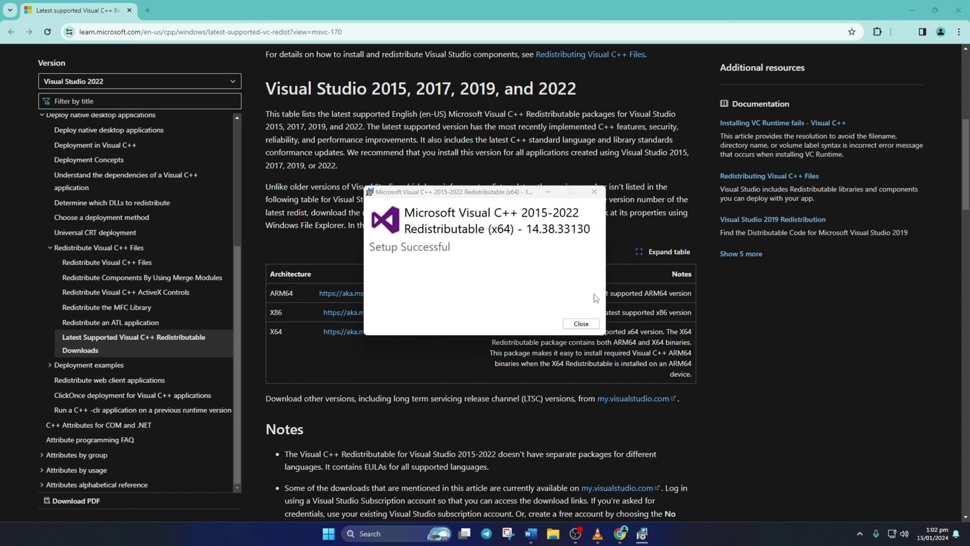
pyautogui.click(581, 324)
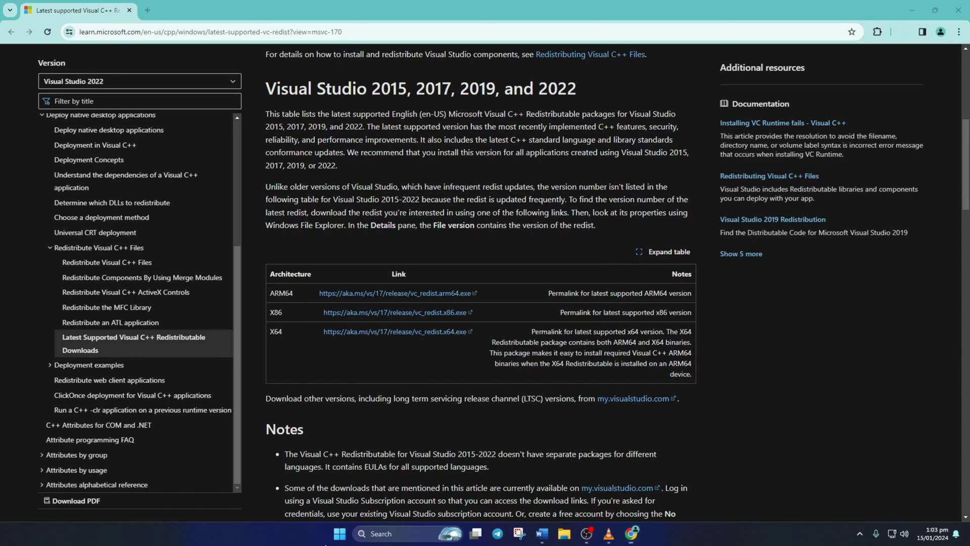
# Step: Restart Windows from the Start menu power options
pyautogui.press('super')
pyautogui.click(609, 499)
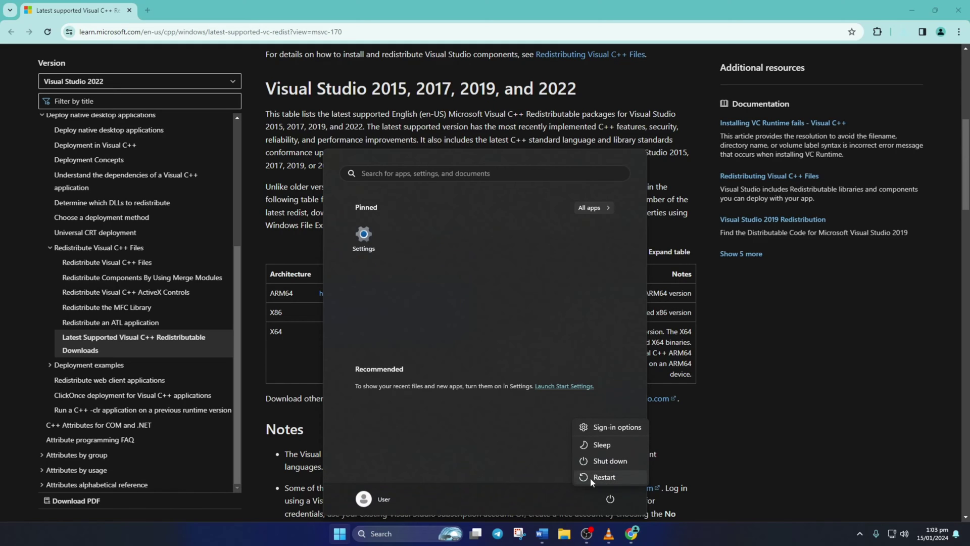
pyautogui.click(603, 478)
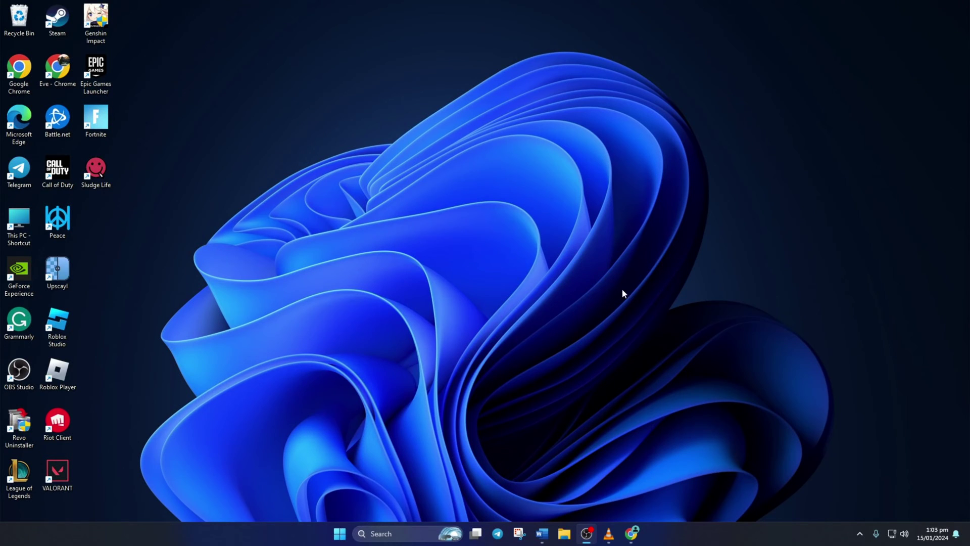
# Step: Open Settings from Start and run Check for updates on the Windows Update page
pyautogui.press('super')
pyautogui.click(372, 243)
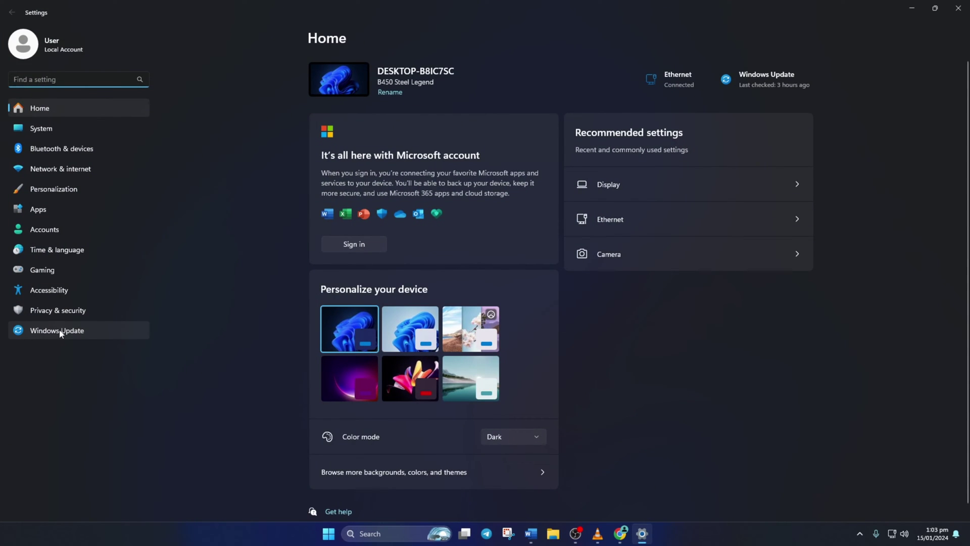
pyautogui.click(61, 331)
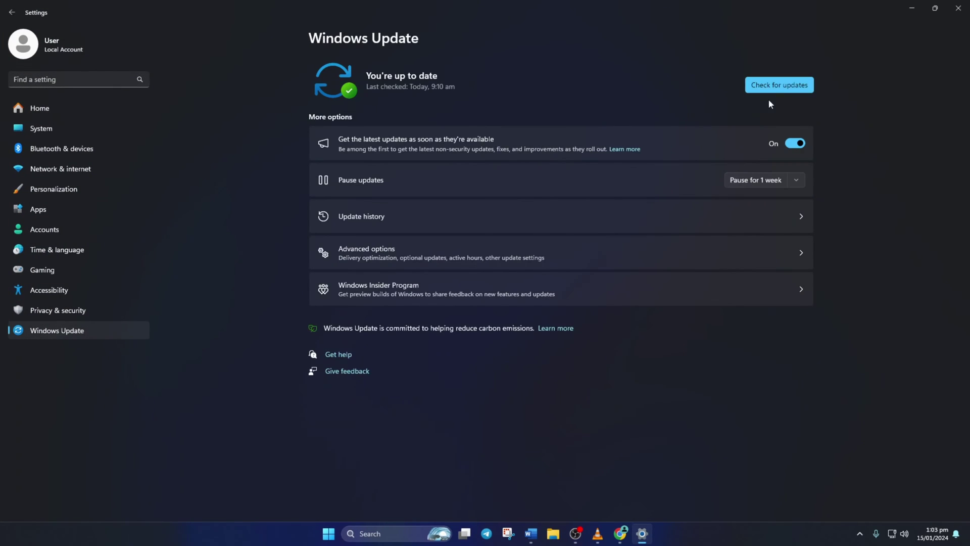
pyautogui.click(780, 85)
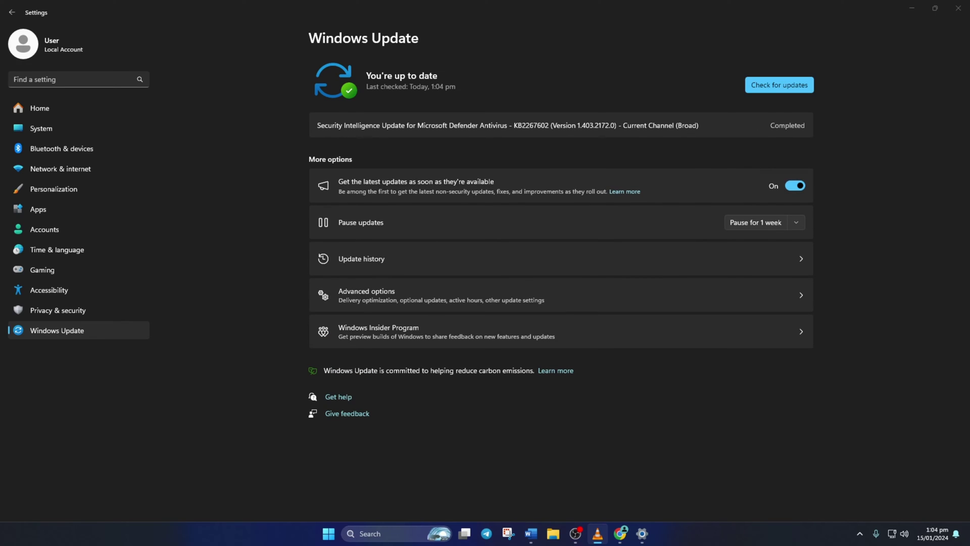
# Step: Auto-search a new GTX 1660 SUPER driver under Display adapters, then close Device Manager
pyautogui.click(389, 534)
pyautogui.write('device Manager')
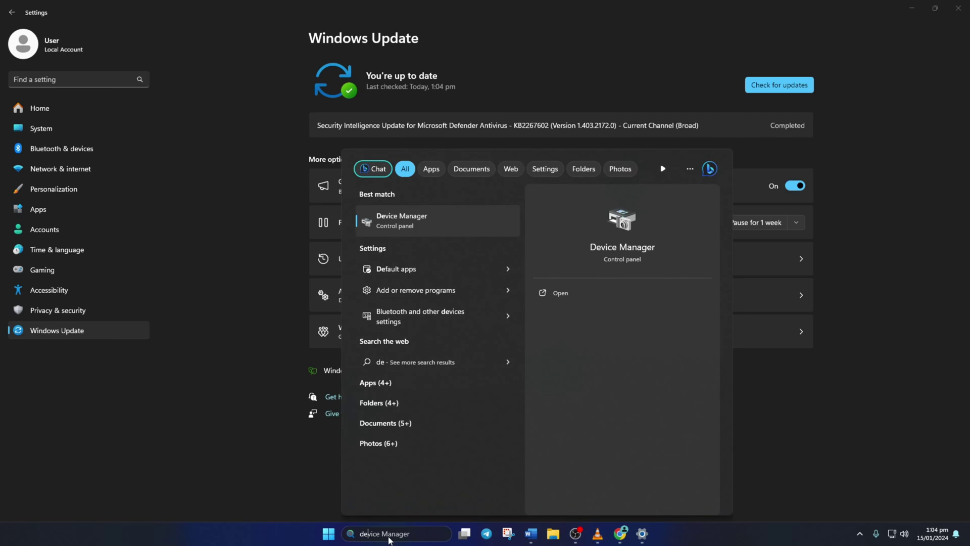
pyautogui.click(409, 222)
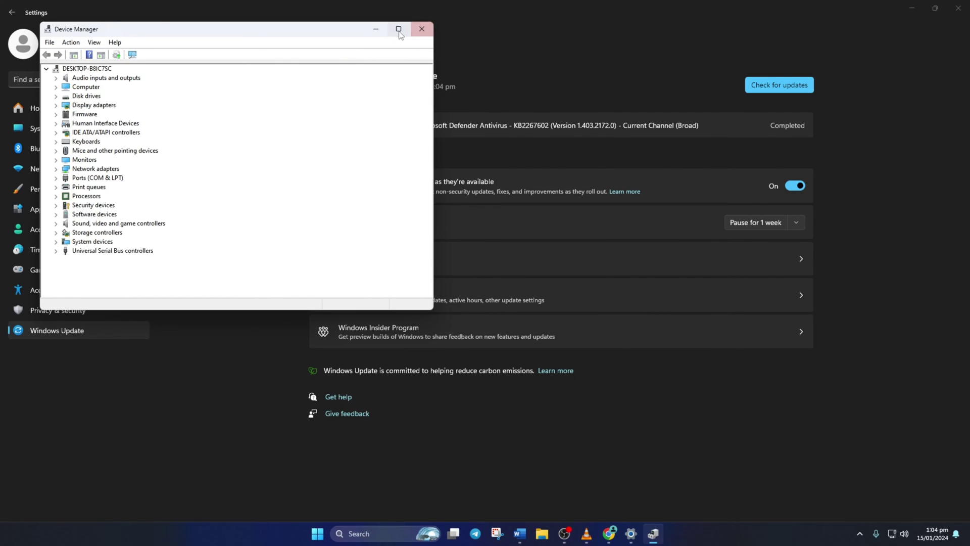
pyautogui.click(398, 29)
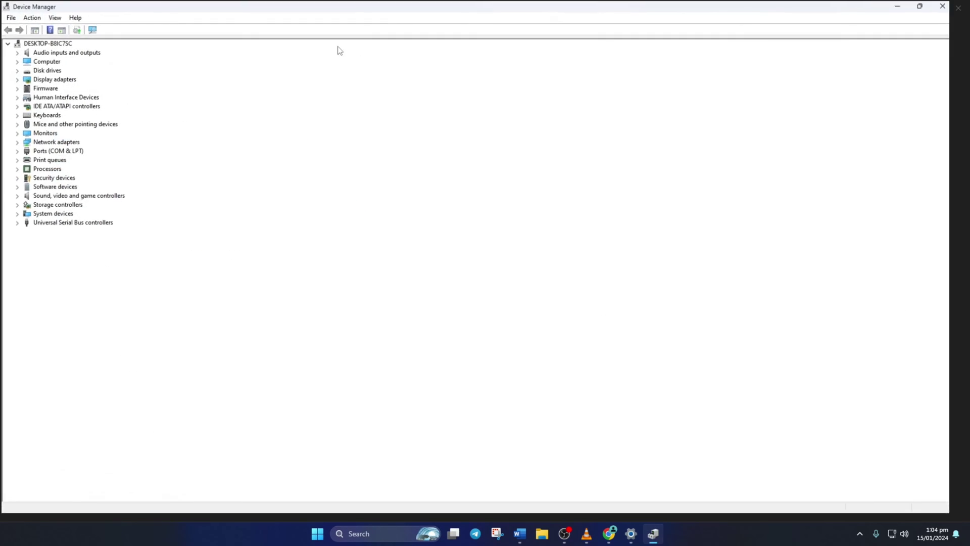
pyautogui.click(15, 79)
pyautogui.rightClick(82, 91)
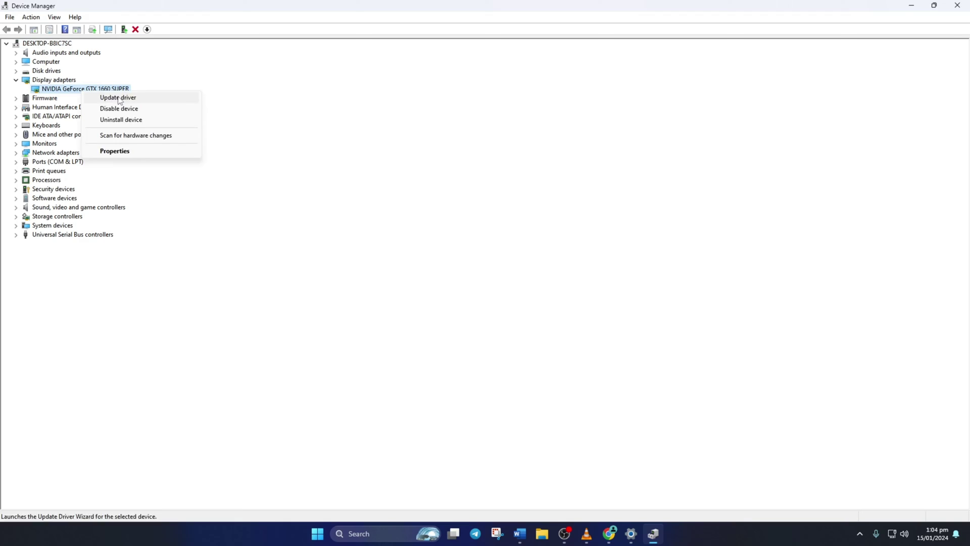
pyautogui.click(117, 99)
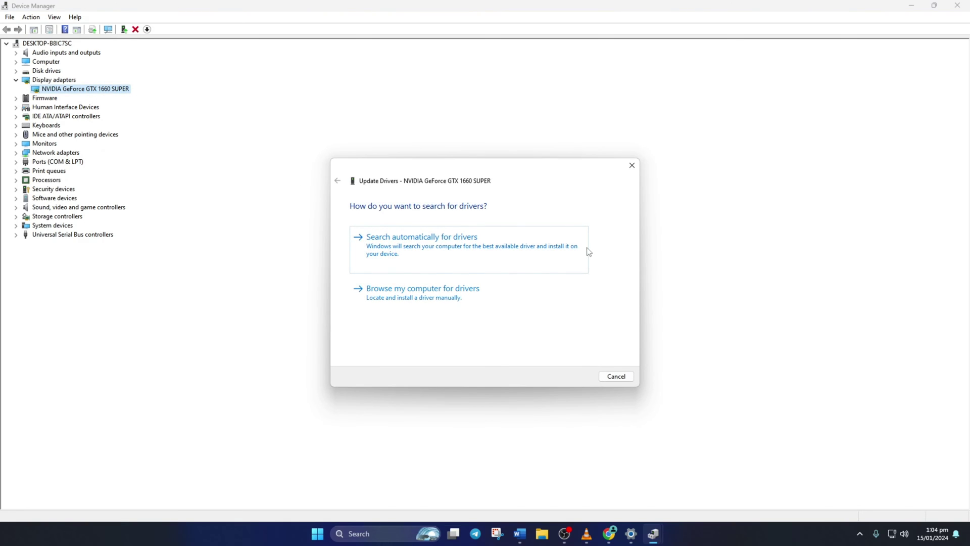
pyautogui.click(434, 251)
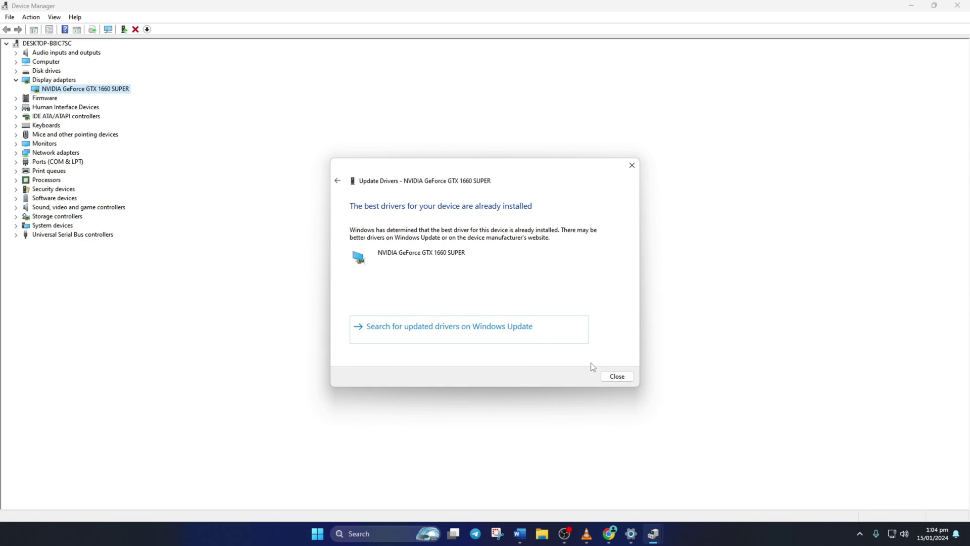
pyautogui.click(617, 376)
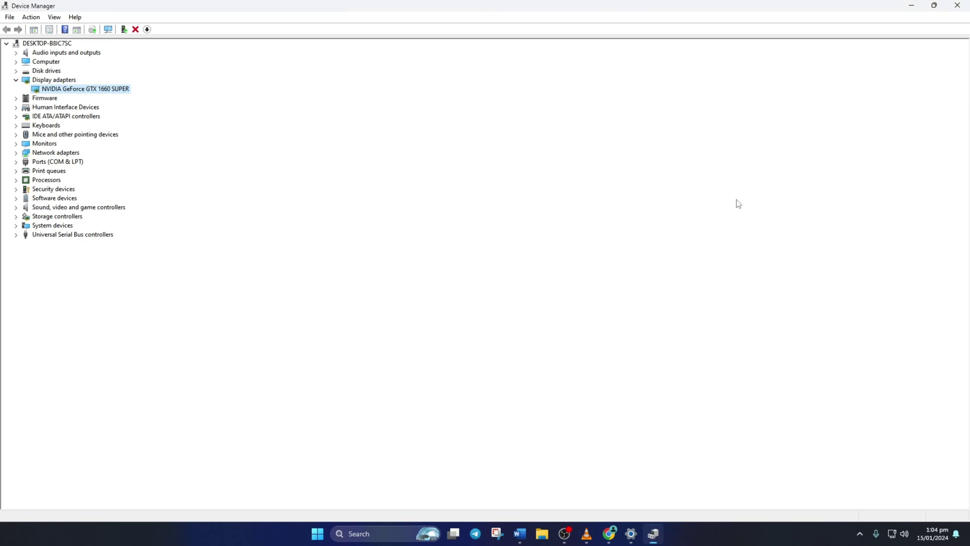
pyautogui.click(956, 6)
# Step: Close Settings and review the Intel and AMD driver pages in Chrome
pyautogui.click(955, 11)
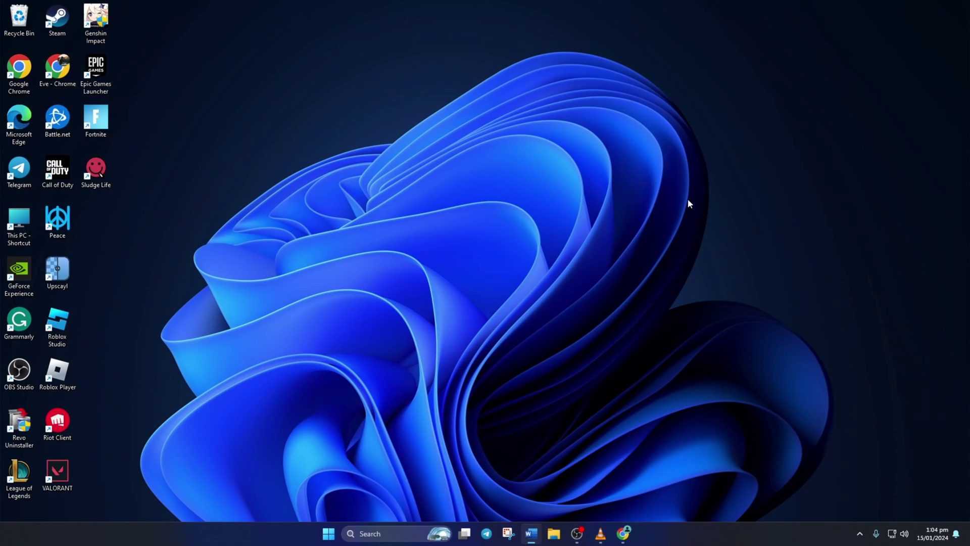
pyautogui.click(632, 533)
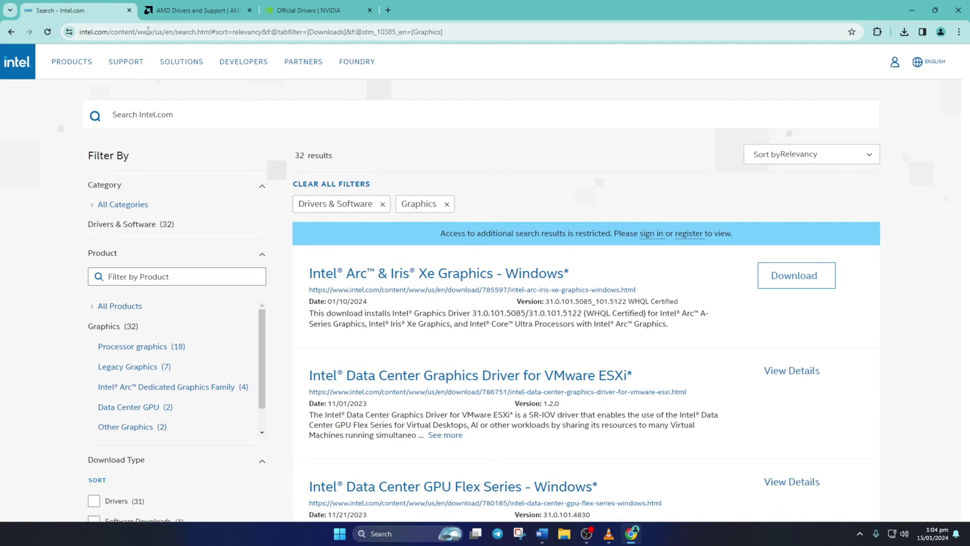
pyautogui.click(336, 31)
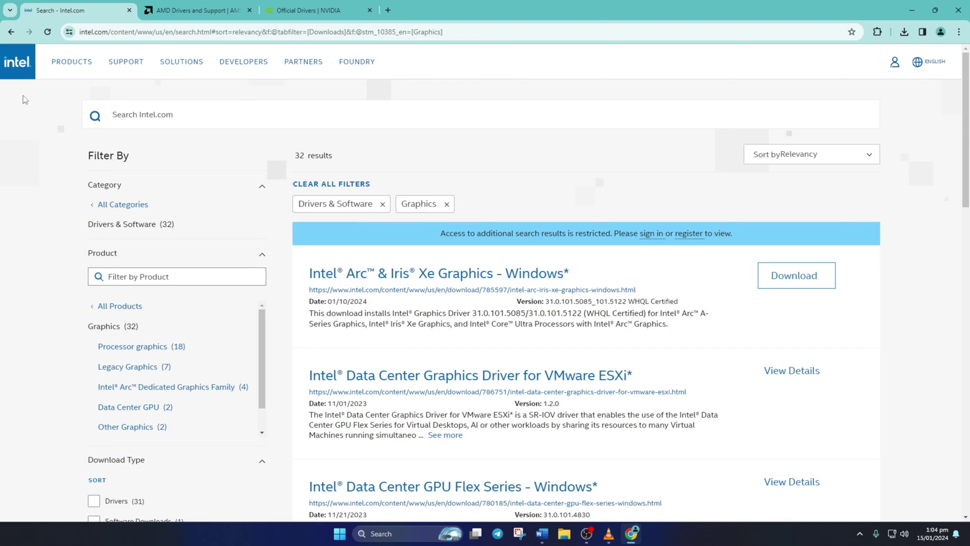
pyautogui.click(167, 13)
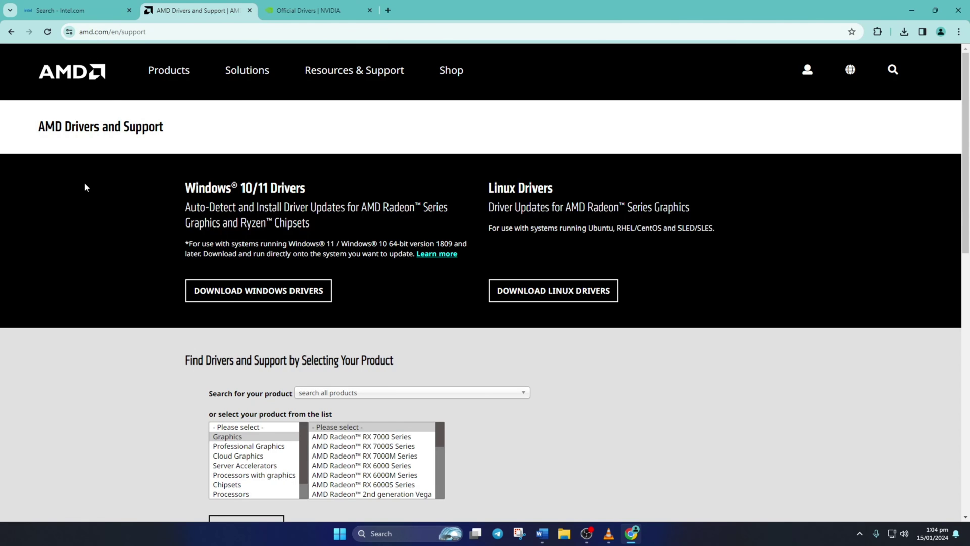
# Step: Check the NVIDIA GTX 1660 SUPER driver page, then show Start's power options
pyautogui.click(239, 31)
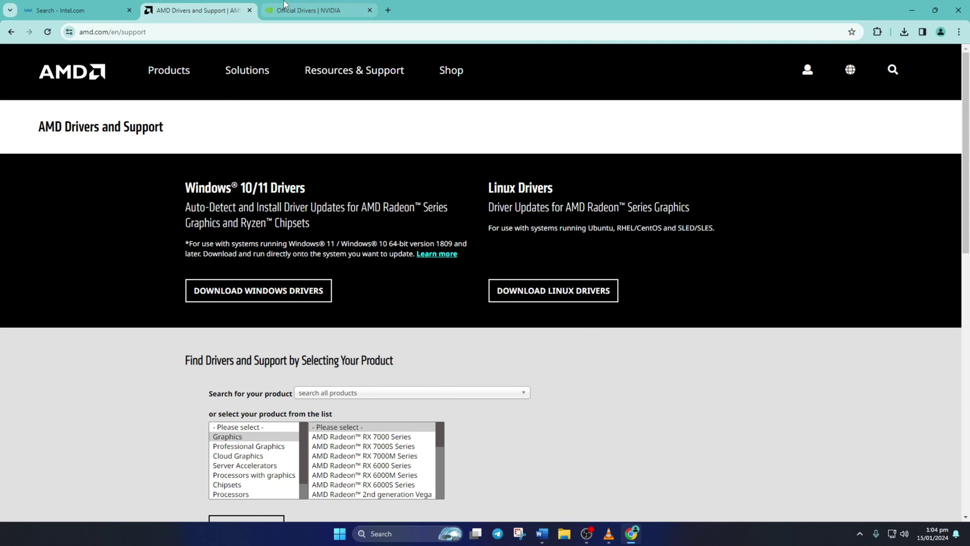
pyautogui.click(303, 11)
pyautogui.press('super')
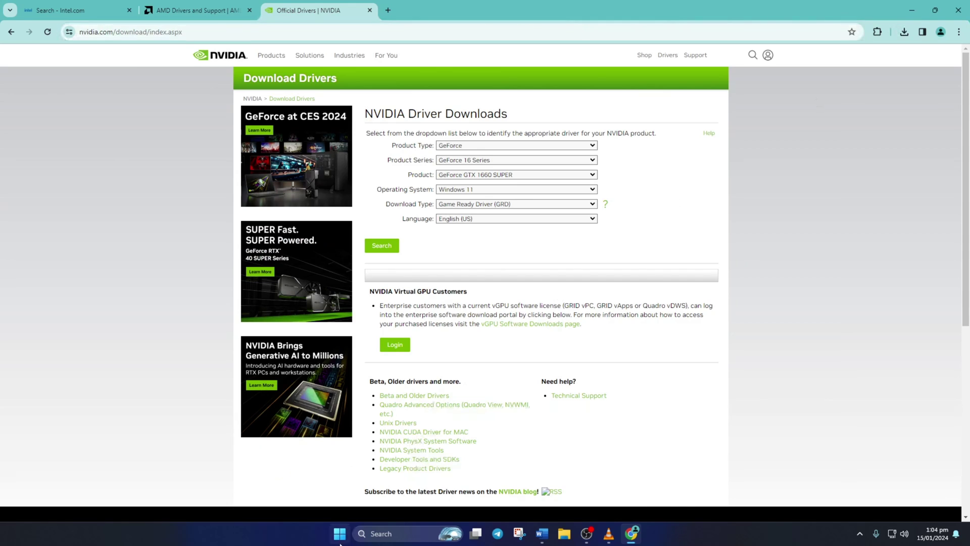
pyautogui.click(610, 502)
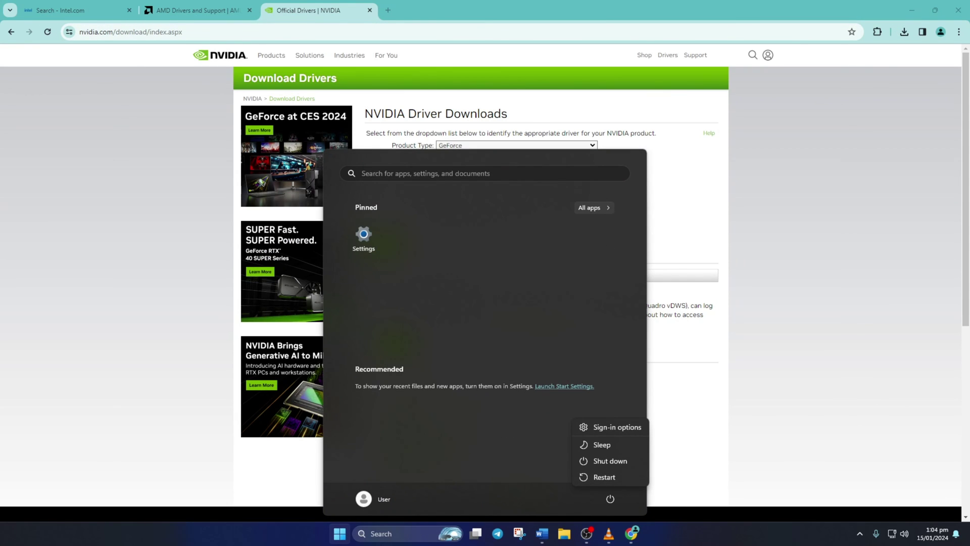
# Step: Restart Windows, then start Genshin Impact from its desktop icon, approving UAC and launching
pyautogui.click(605, 476)
pyautogui.doubleClick(96, 23)
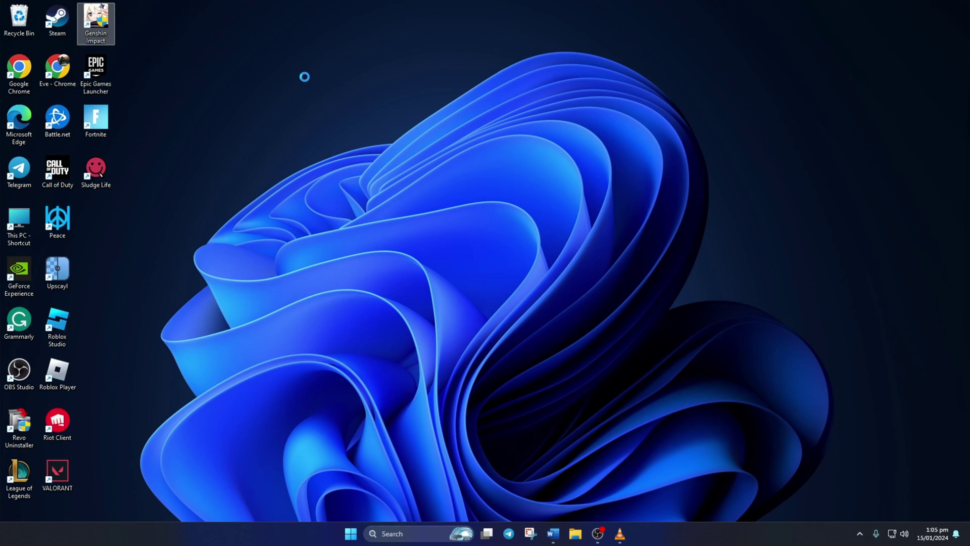
pyautogui.click(763, 354)
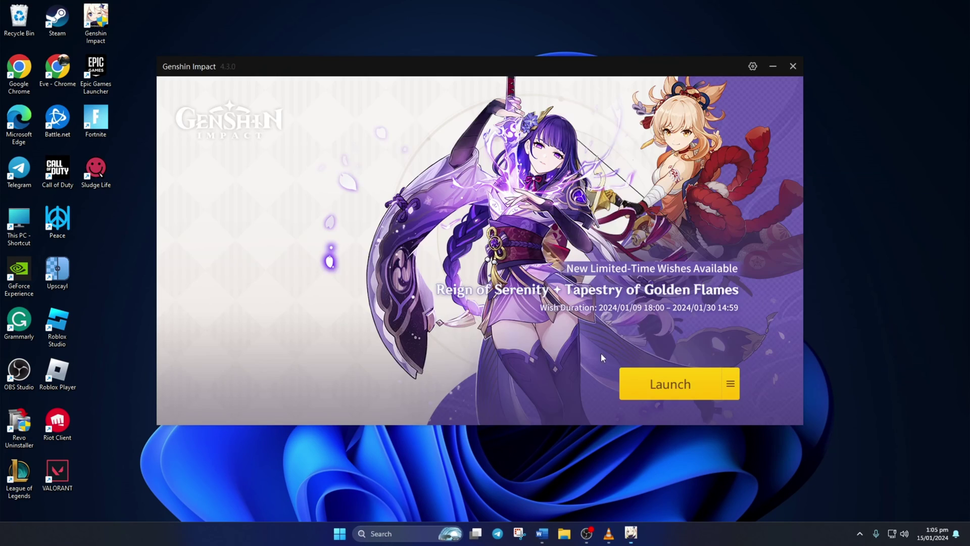
pyautogui.click(641, 393)
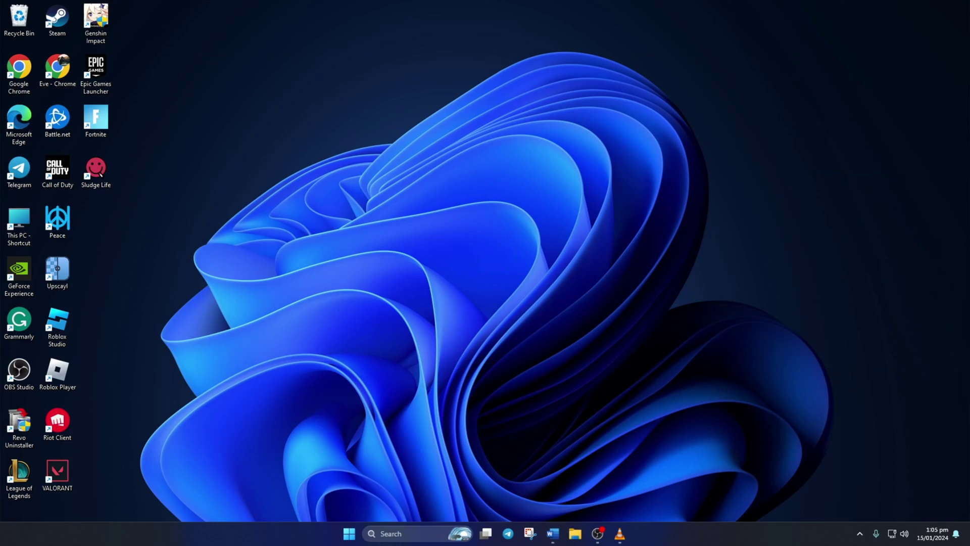